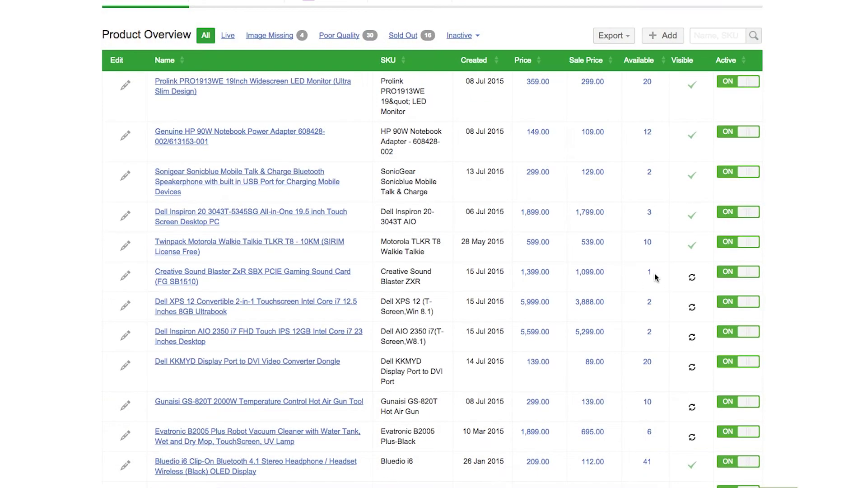
scroll(654, 276, up, 1)
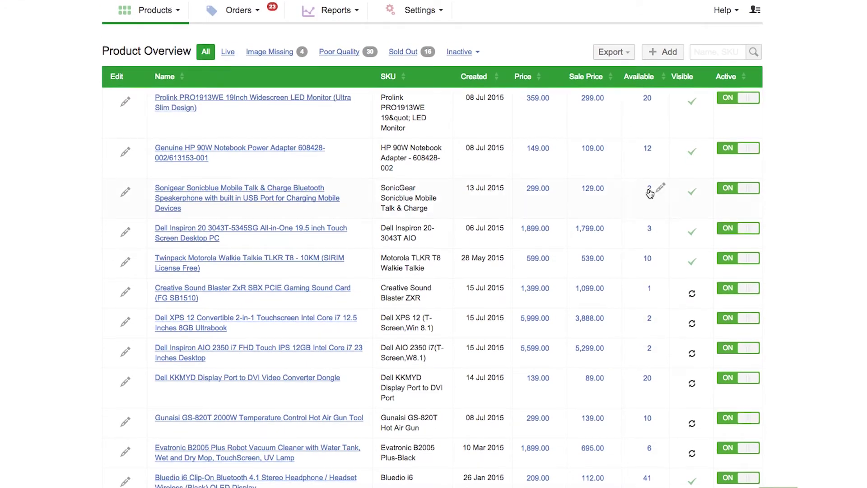
mouse_move(650, 274)
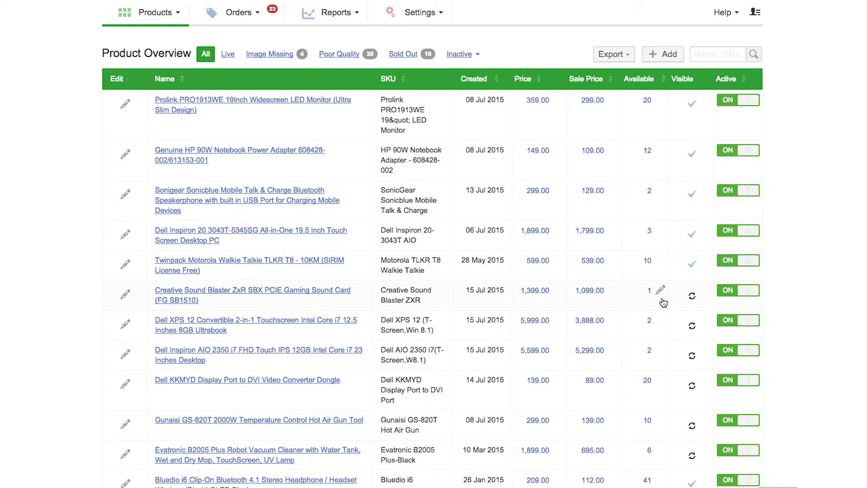
- Change the Sonigear Sonicblue speakerphone's allocated stock to 10 and save
click(661, 194)
text(10)
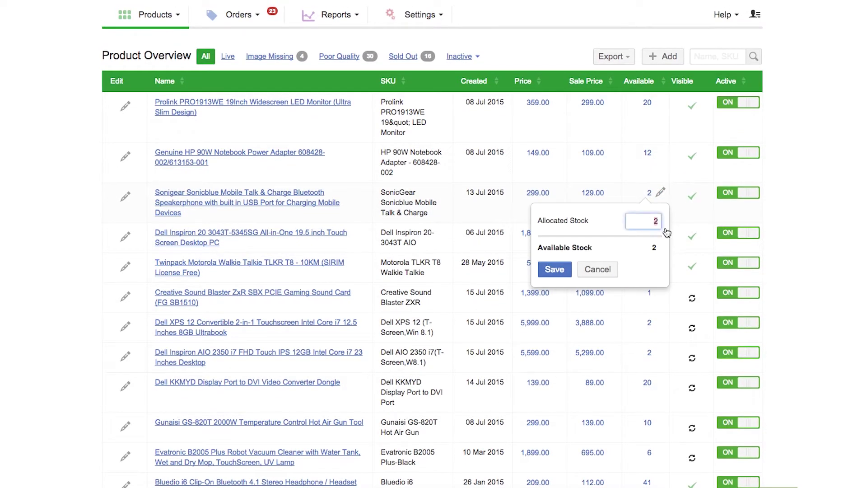
click(555, 270)
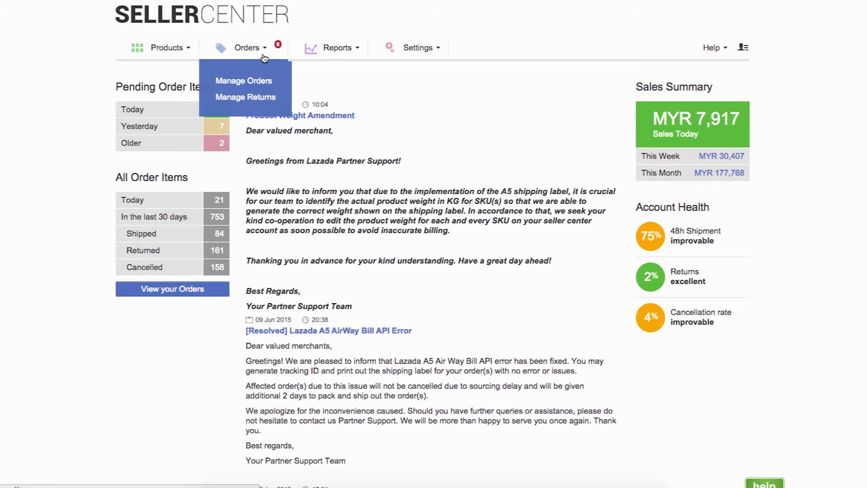
- Go to Manage Orders to see the pending orders list with its COD orders
click(248, 83)
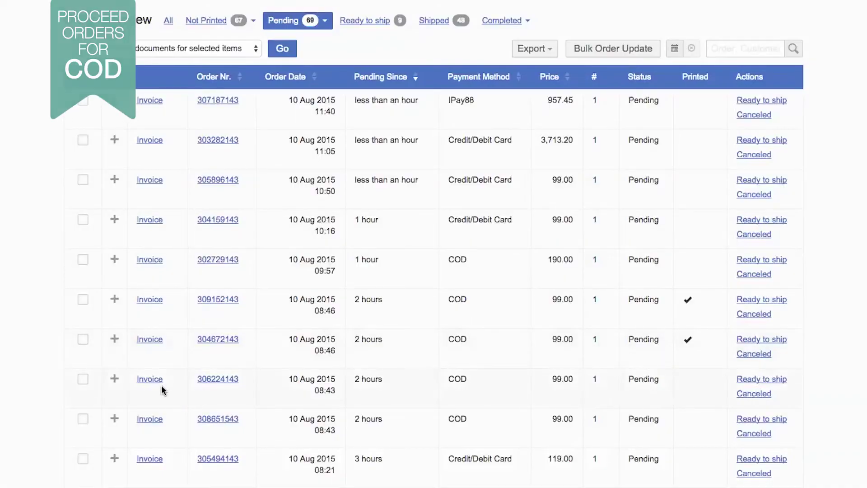
click(149, 378)
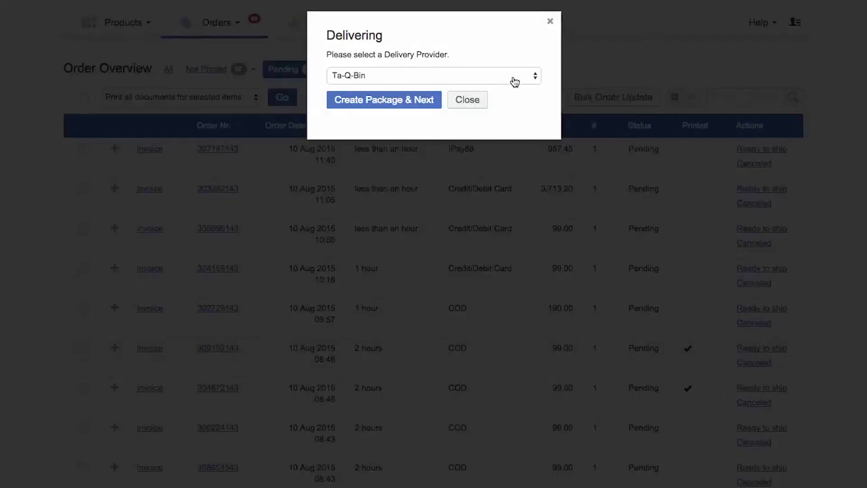
click(516, 80)
click(479, 78)
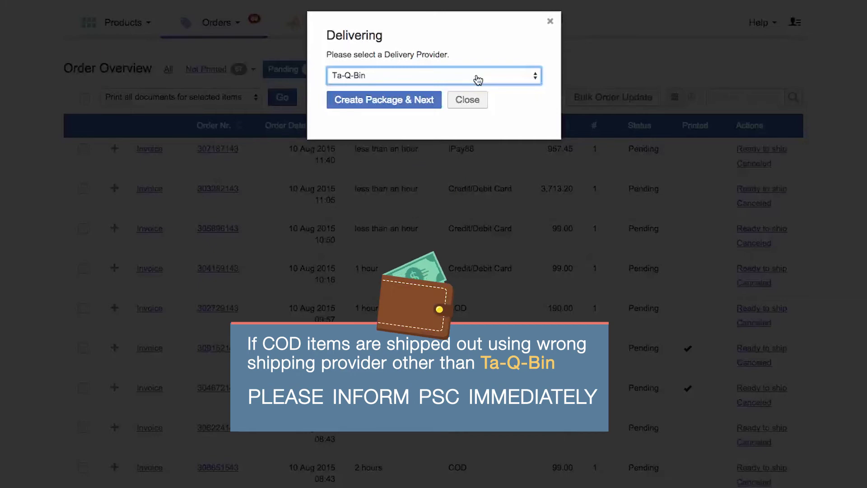
click(424, 105)
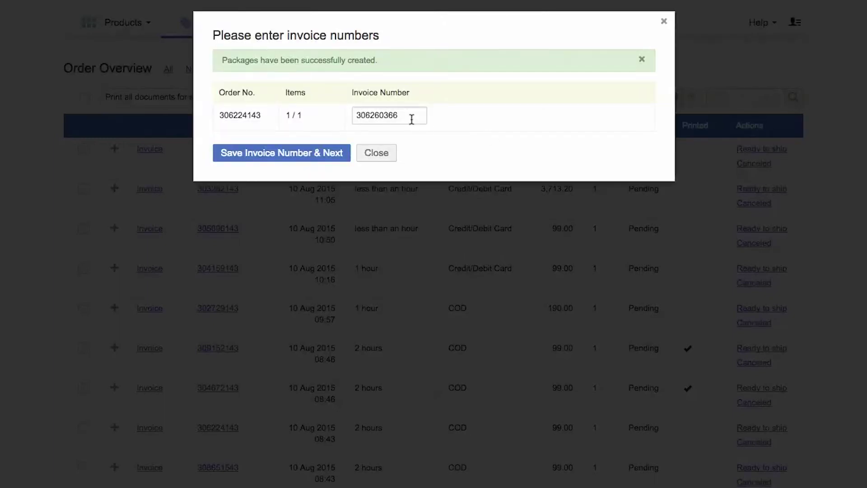
- Save invoice number 306260366, print the tax invoice, and return to pending orders
click(411, 118)
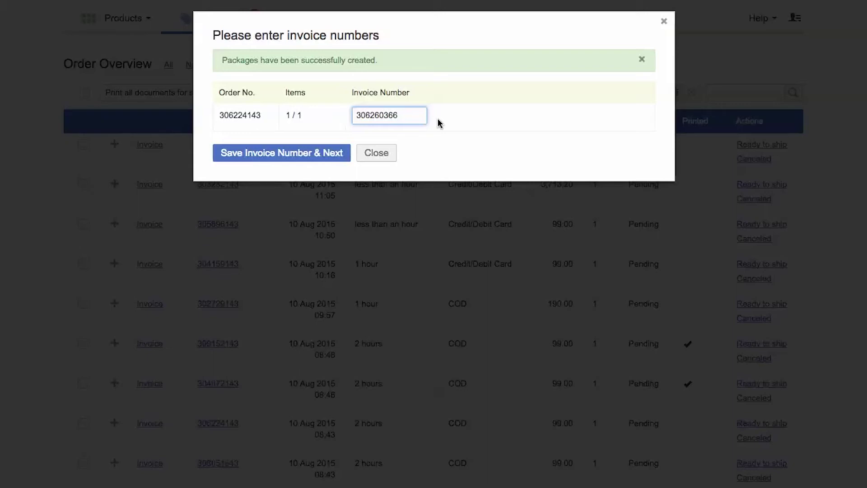
click(342, 153)
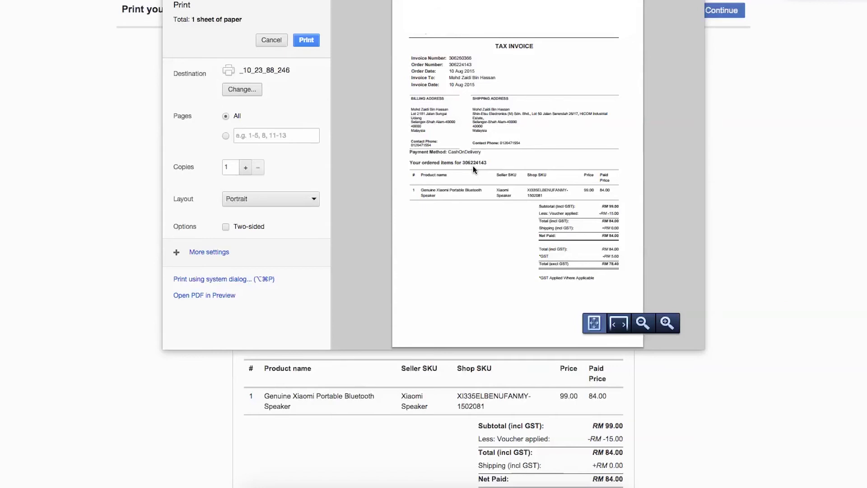
click(305, 41)
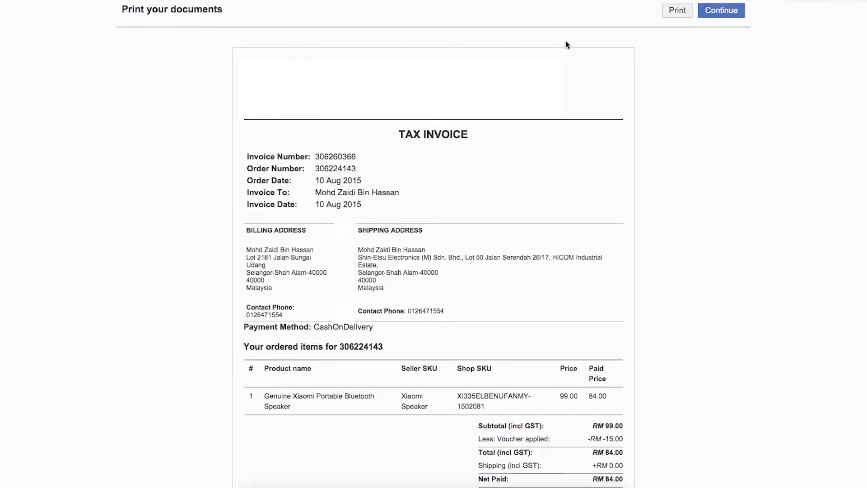
click(718, 11)
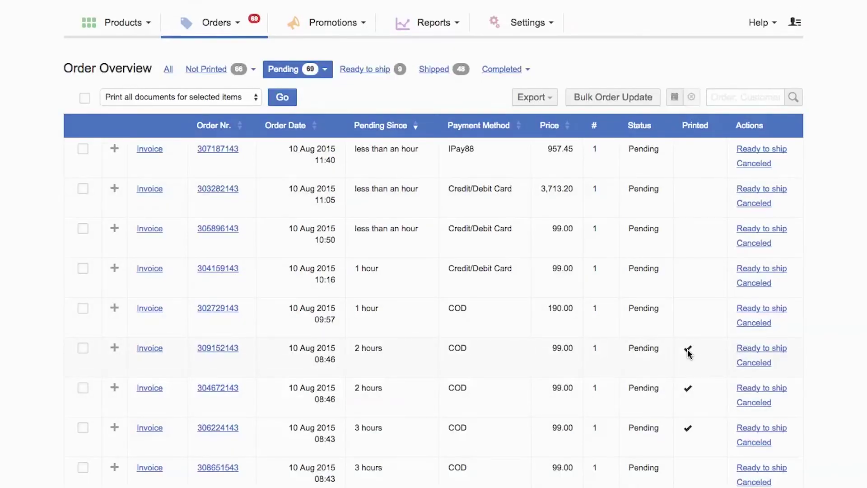
- Expand the Not Printed filter and choose Ready to ship for order 309152143
click(221, 73)
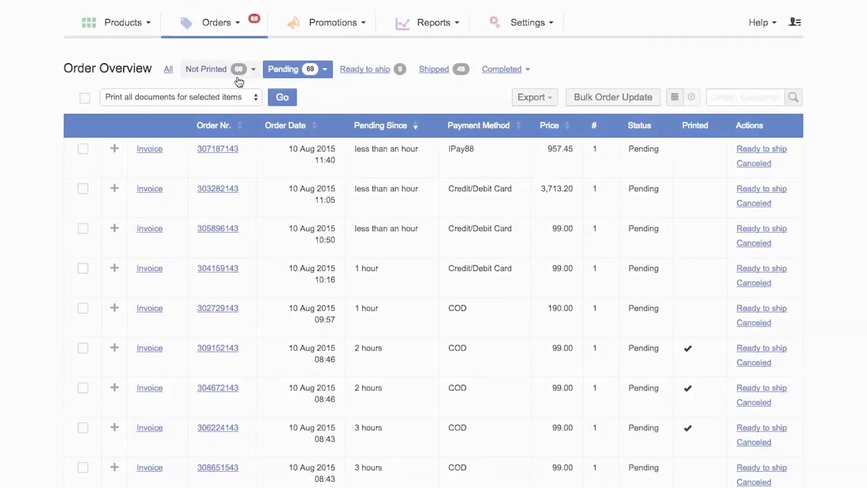
click(761, 348)
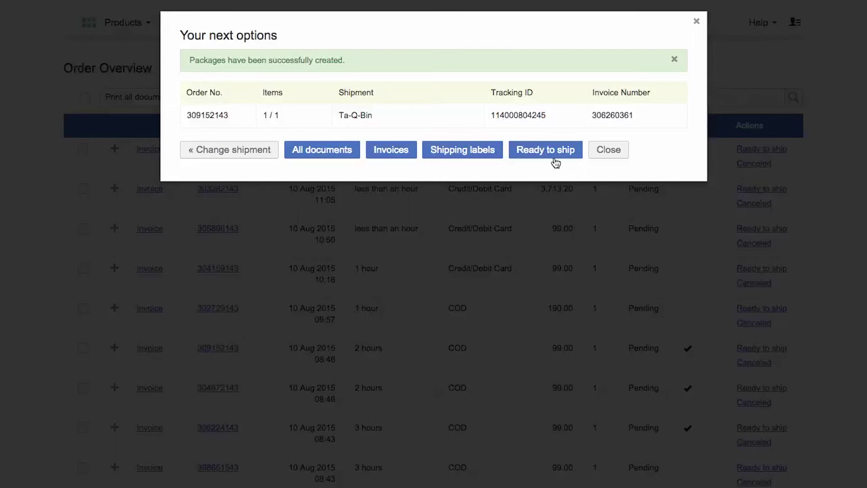
click(495, 157)
click(562, 153)
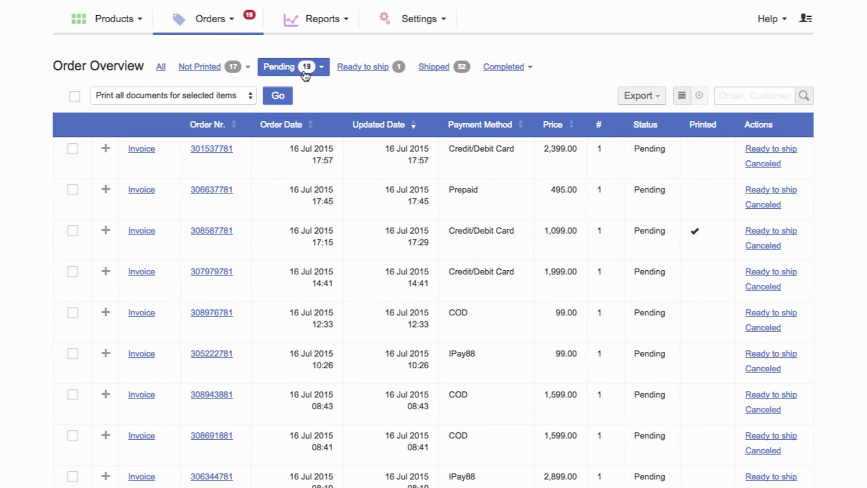